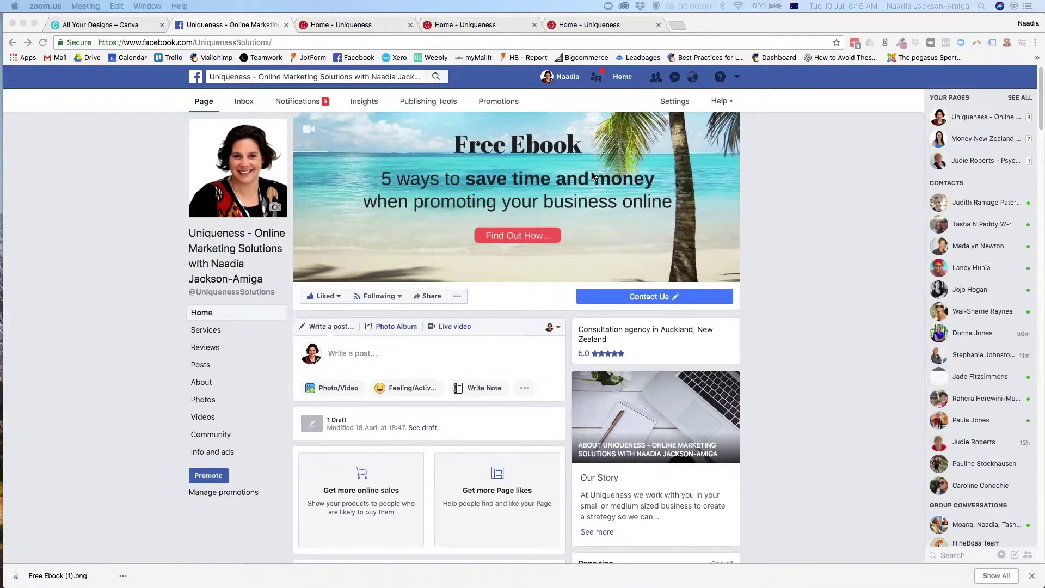
- Switch from the Facebook page with the Free Ebook cover to the Canva 'All Your Designs' tab
click(110, 25)
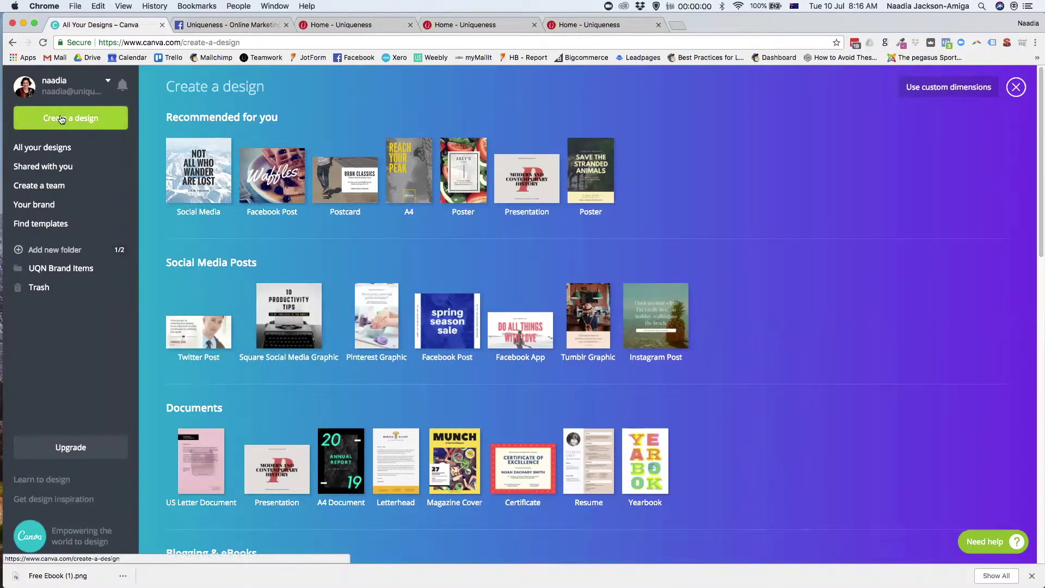
- Create a custom-size blank design of 1200 × 675 px
click(933, 90)
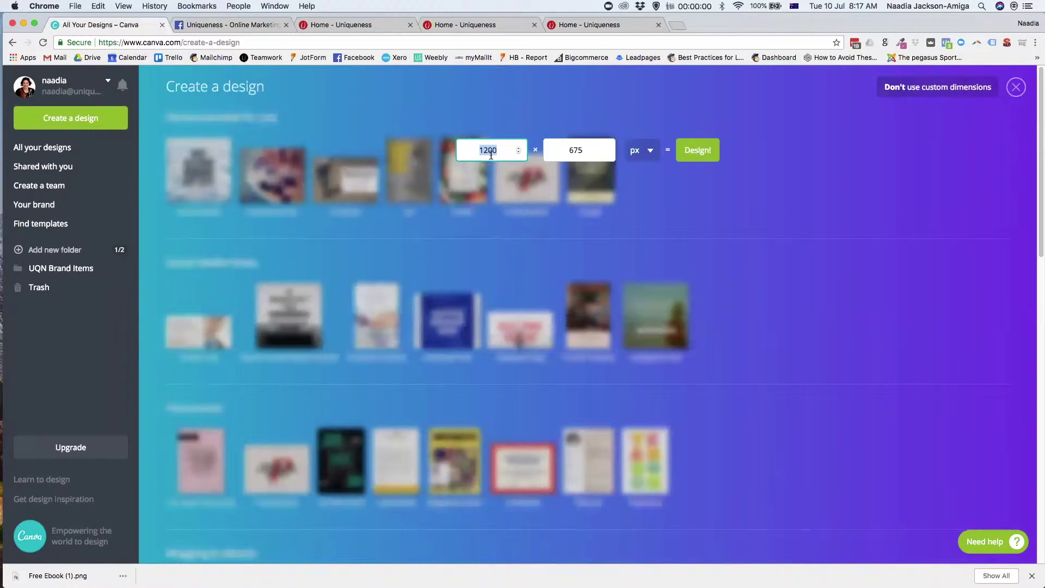
click(503, 152)
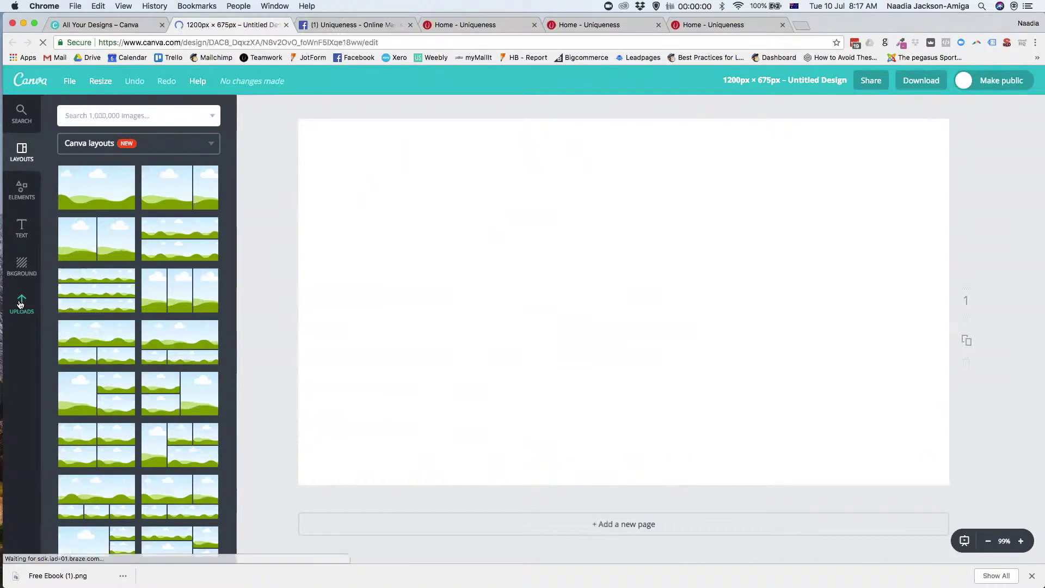
- Drag the uploaded cover size guide onto the page, align it top-left, and enlarge it to fill the page
click(20, 304)
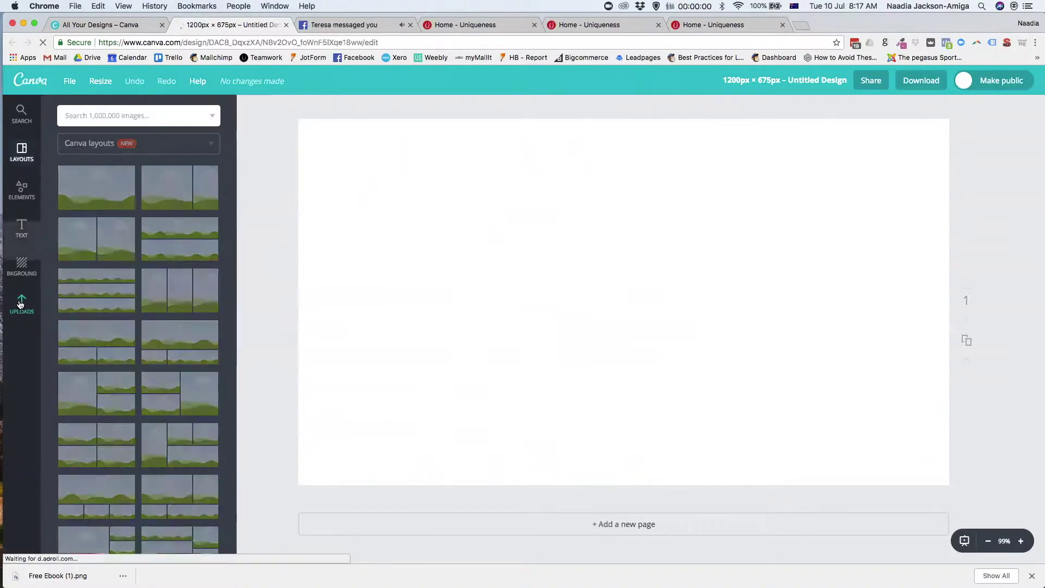
drag(84, 271, 1036, 199)
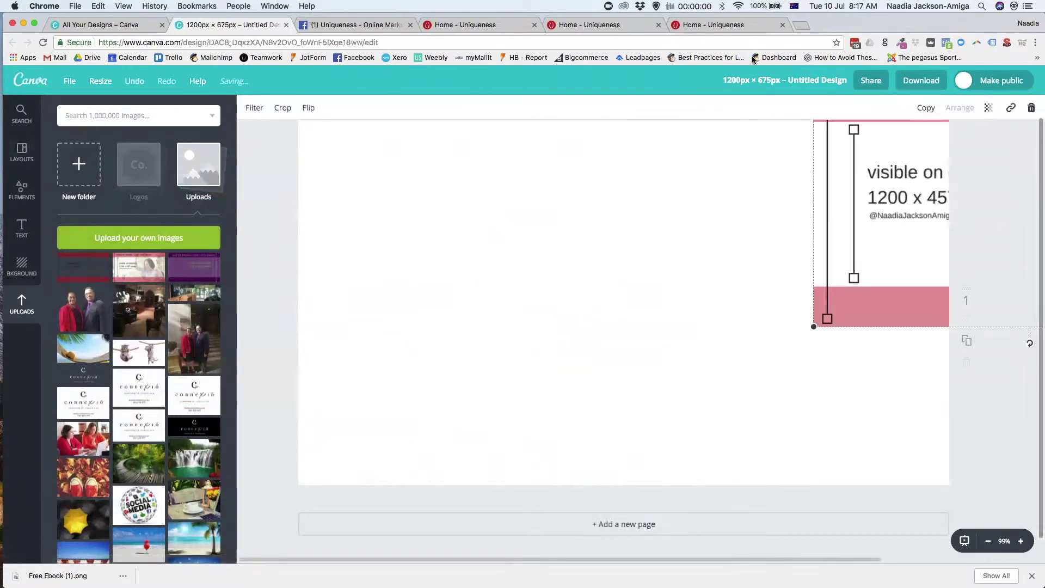
drag(801, 218, 479, 240)
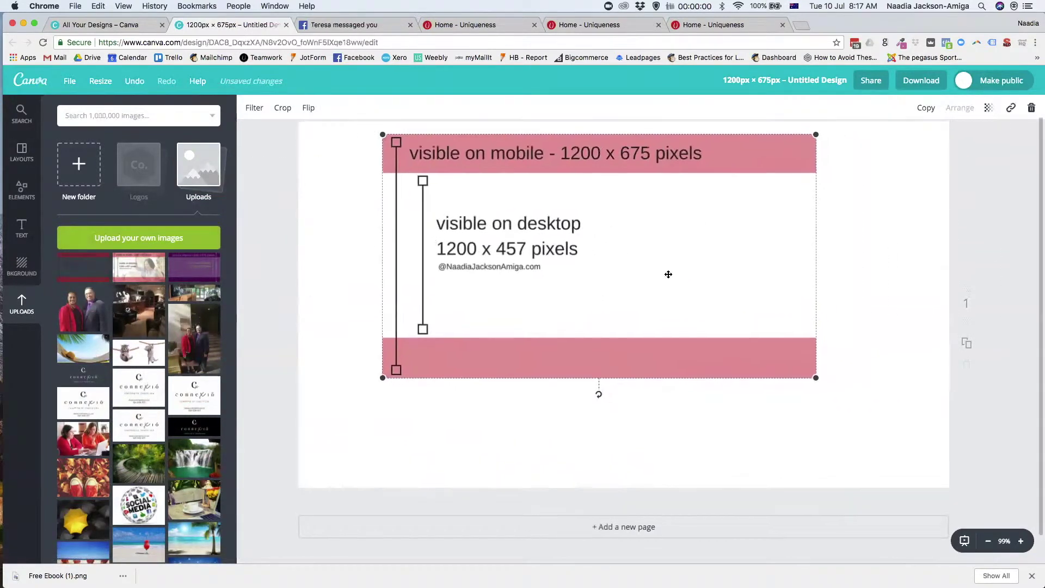
scroll(626, 327, up, 1)
drag(461, 163, 394, 153)
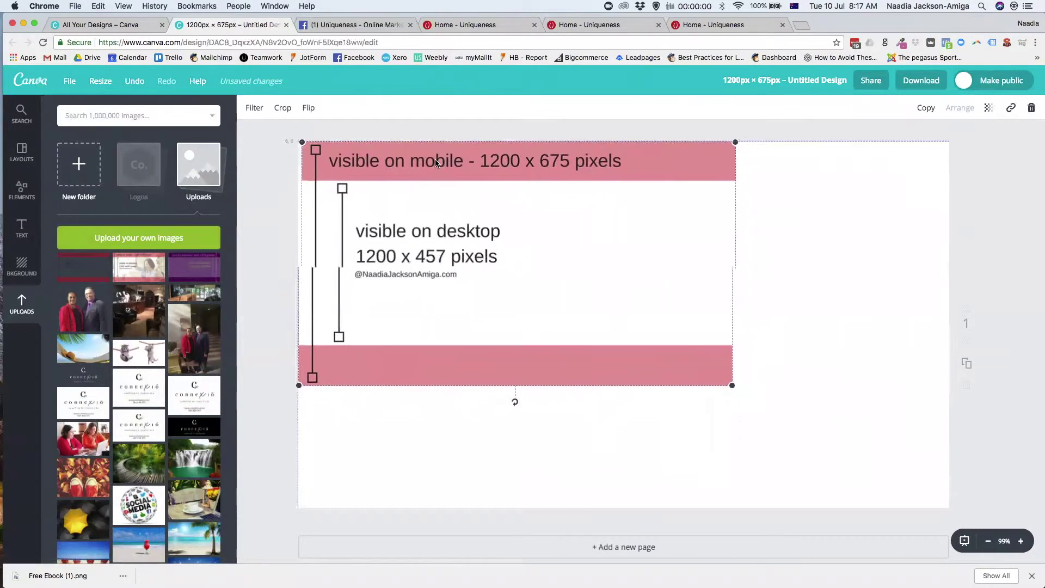
drag(732, 386, 949, 497)
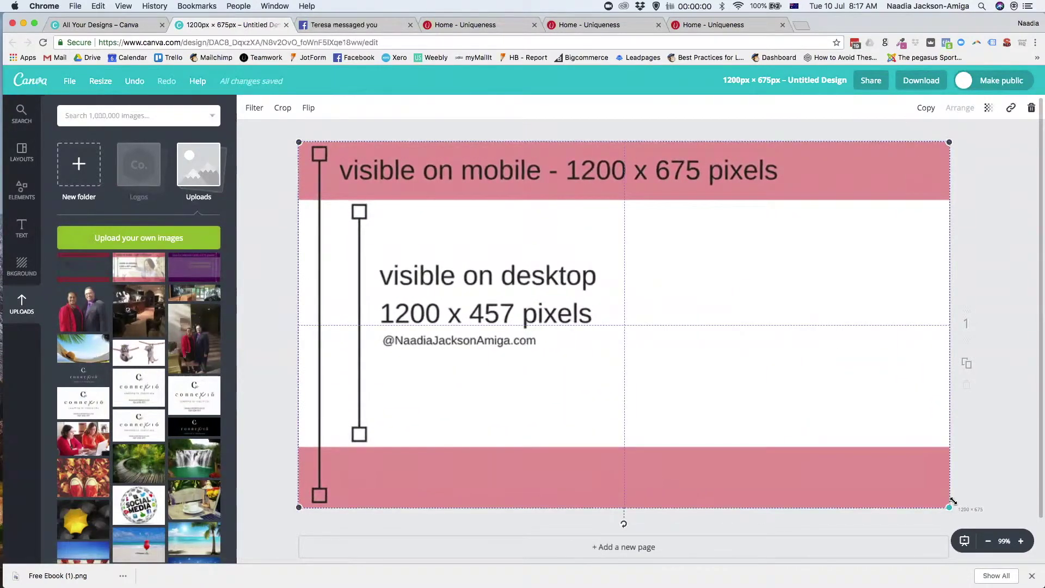
click(1024, 212)
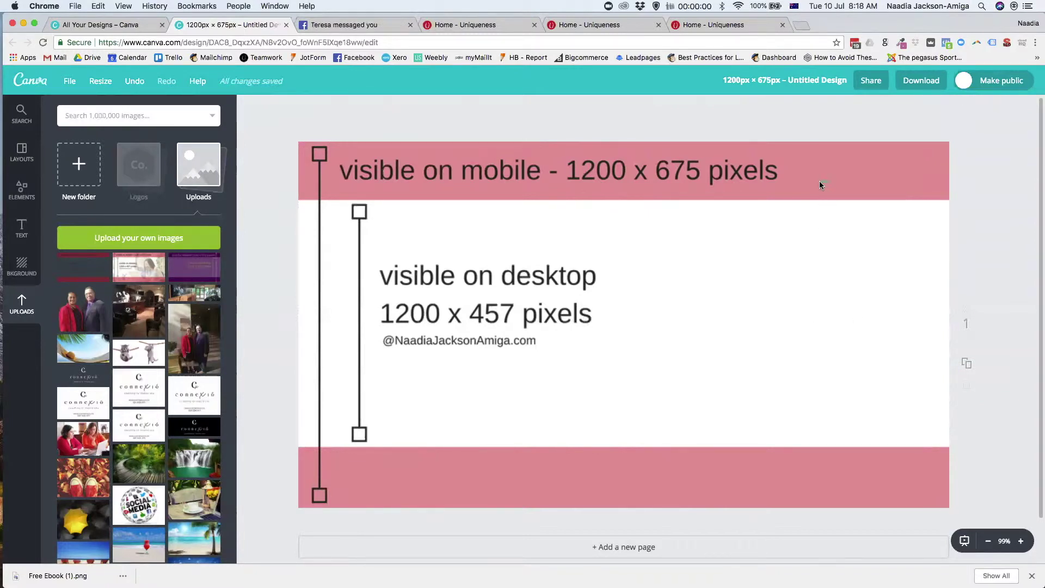
- Shift the size guide left, then add the beach palm-tree photo and stretch it to fill the page
click(840, 173)
drag(838, 174, 810, 173)
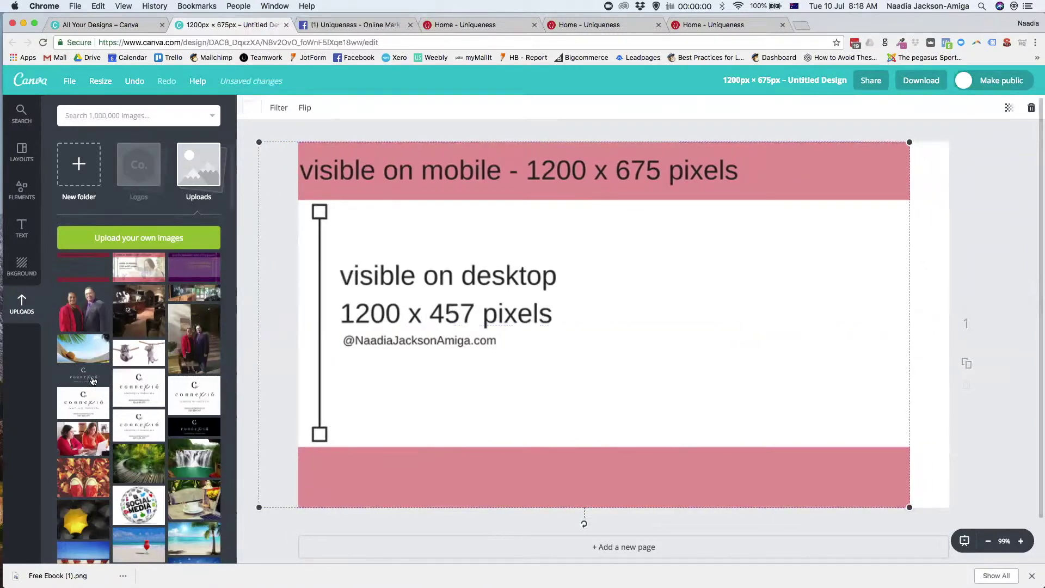
scroll(132, 387, down, 1)
scroll(132, 387, down, 3)
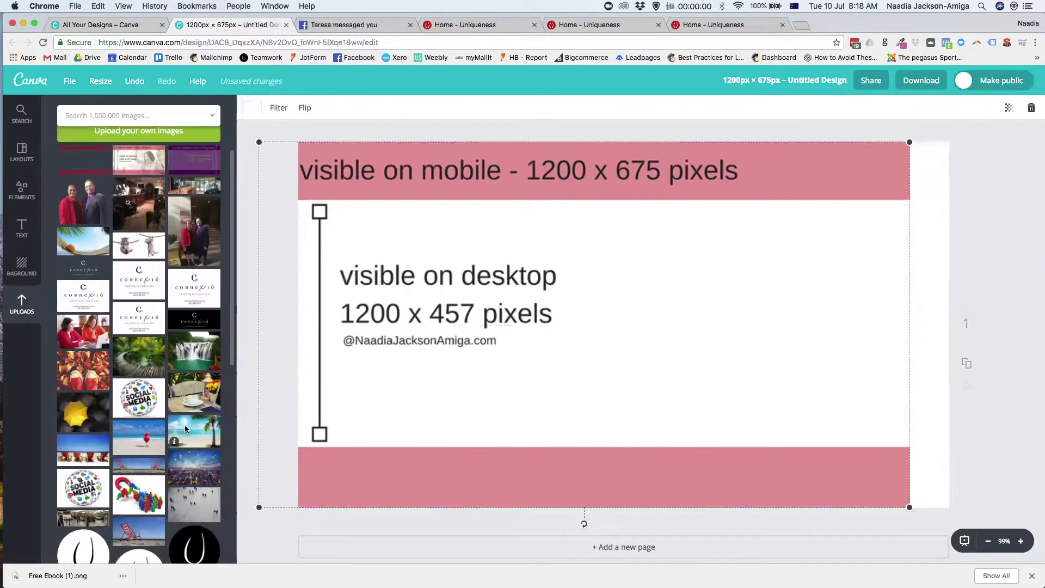
drag(184, 424, 427, 243)
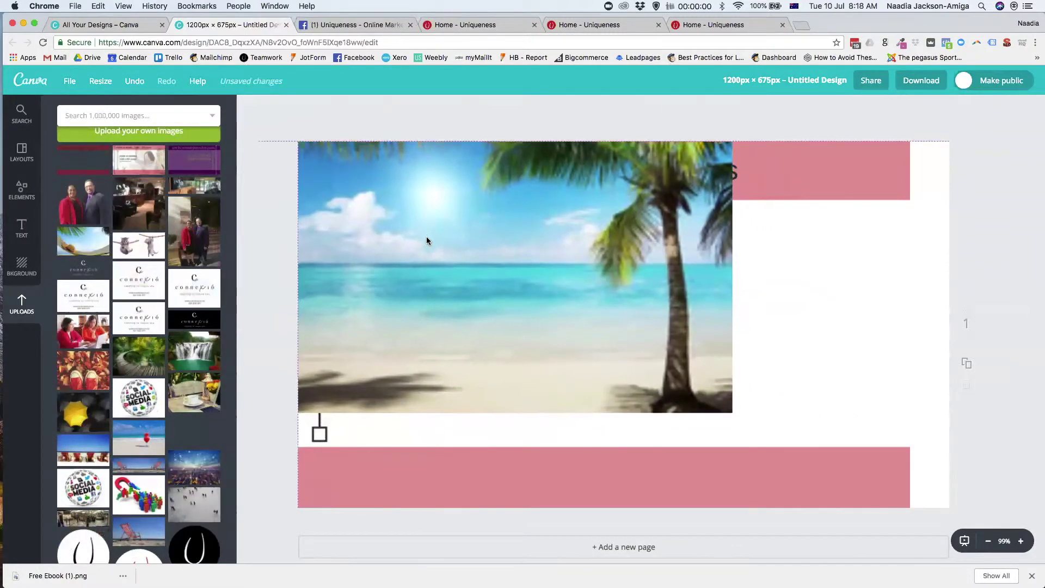
drag(732, 412, 943, 545)
drag(975, 504, 951, 486)
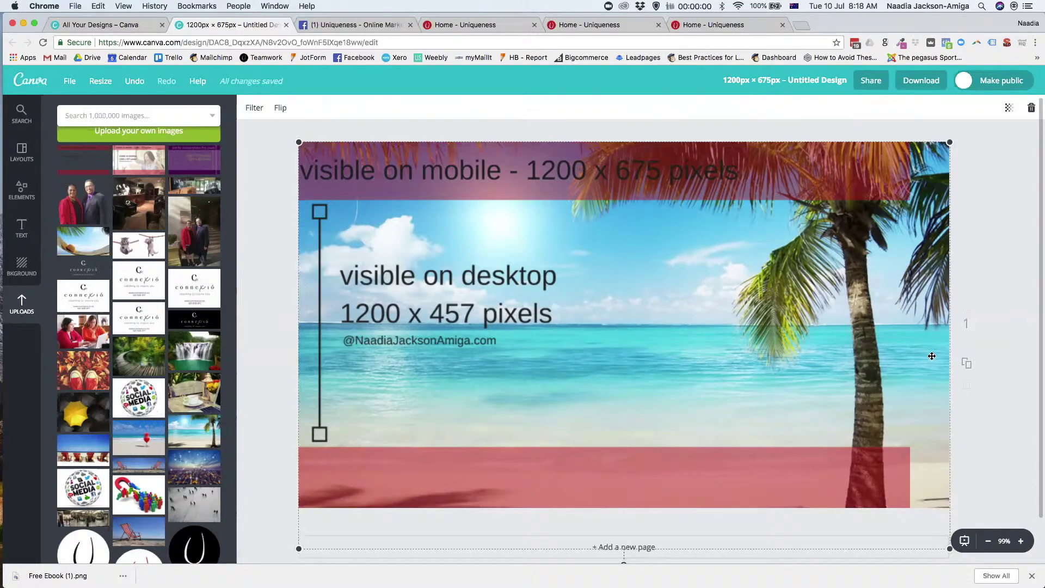
- Raise the beach photo to fit the page, shift the size guide further left, and reposition the photo
drag(931, 355, 931, 316)
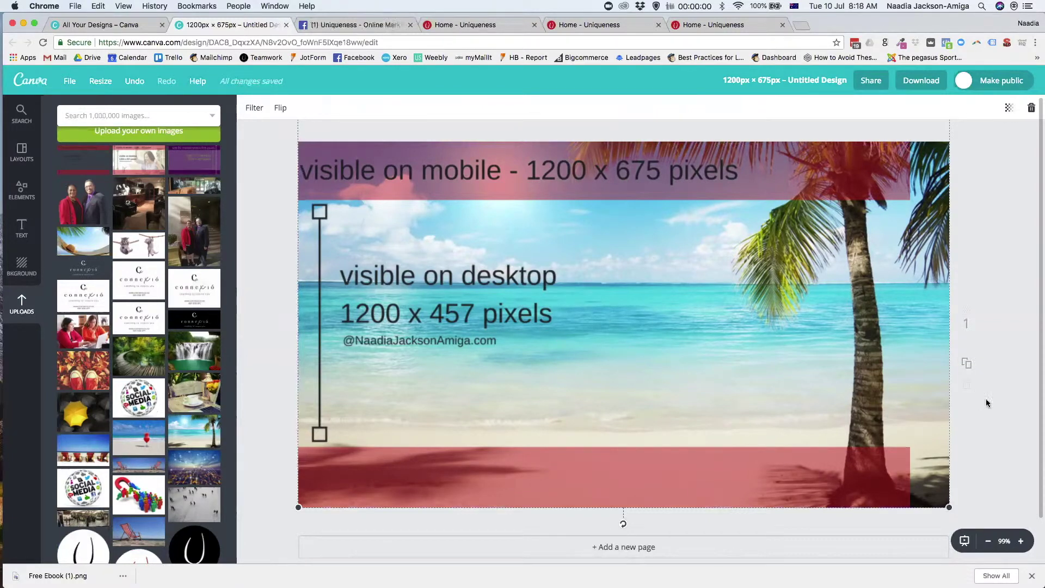
drag(797, 474, 749, 474)
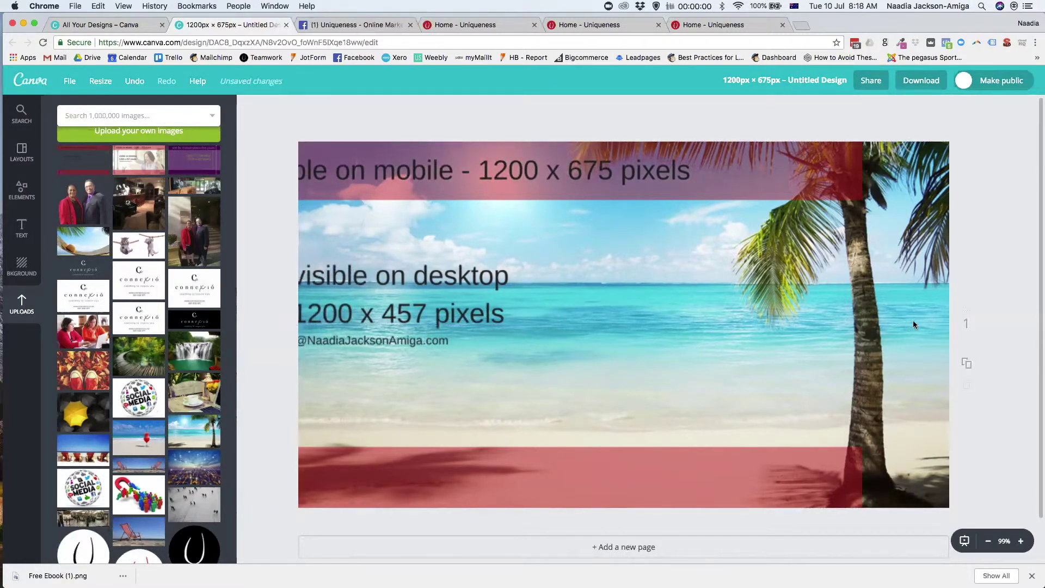
click(922, 341)
drag(911, 389, 744, 470)
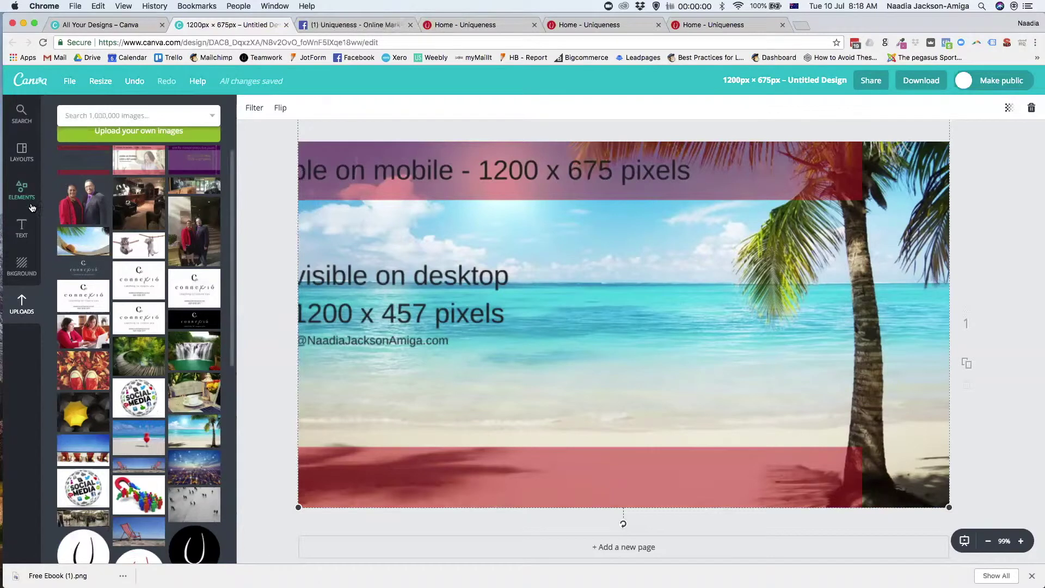
- Add a 'Free eBook' heading near the page centre with a placeholder subheading below it
click(22, 225)
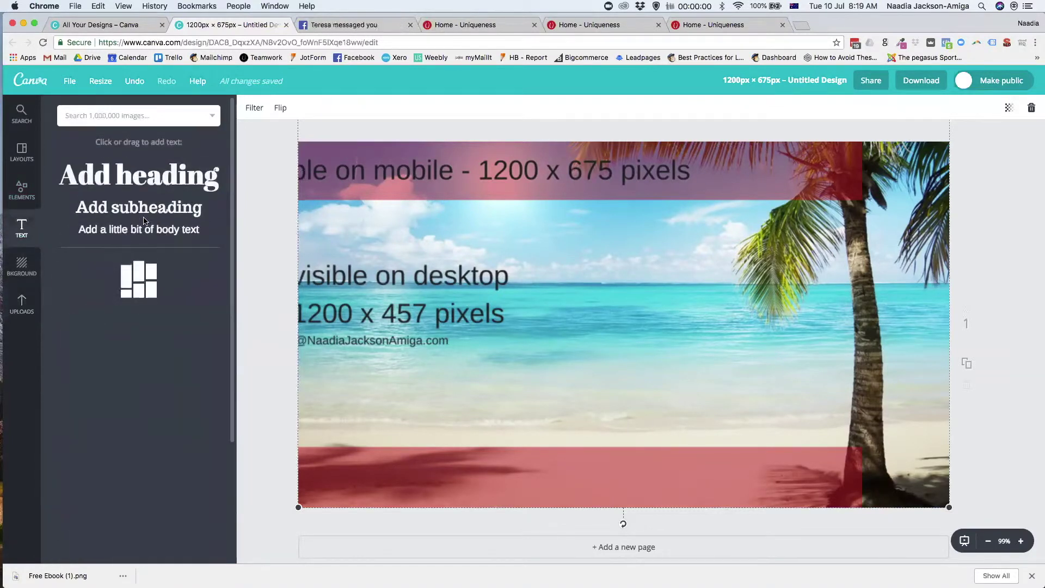
drag(136, 177, 595, 276)
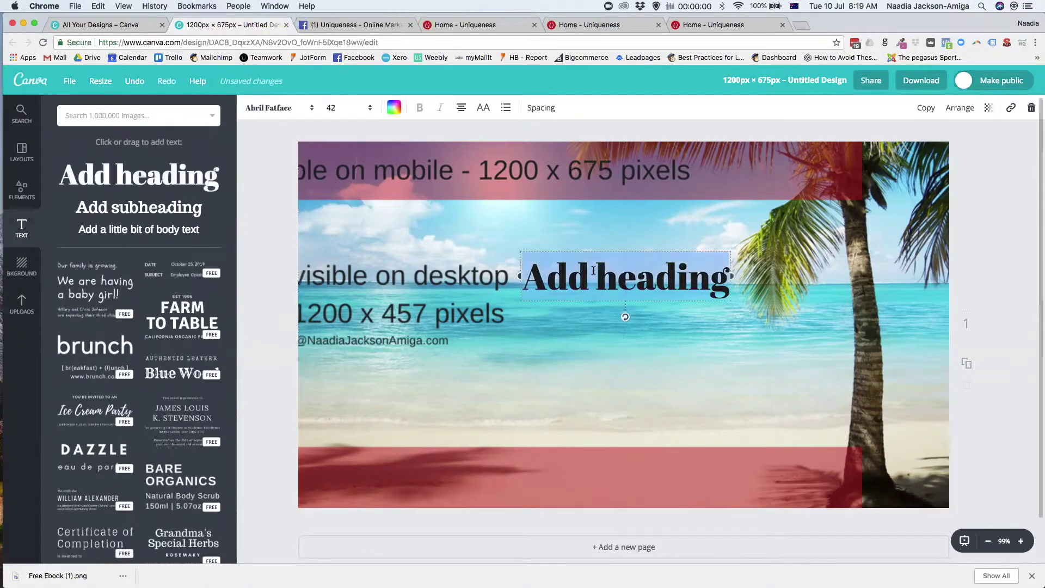
click(593, 270)
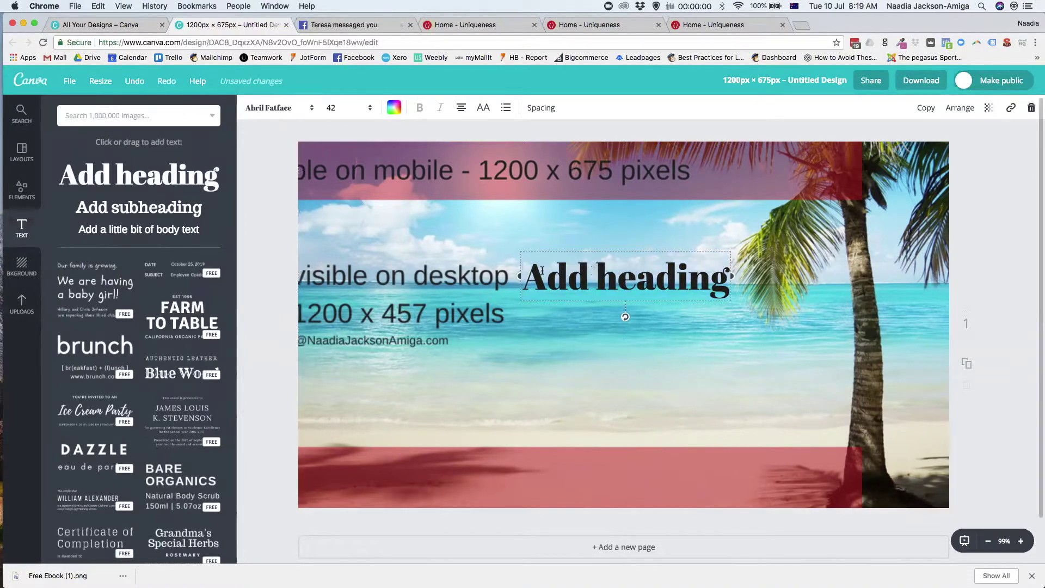
drag(521, 275, 729, 278)
text(Free e)
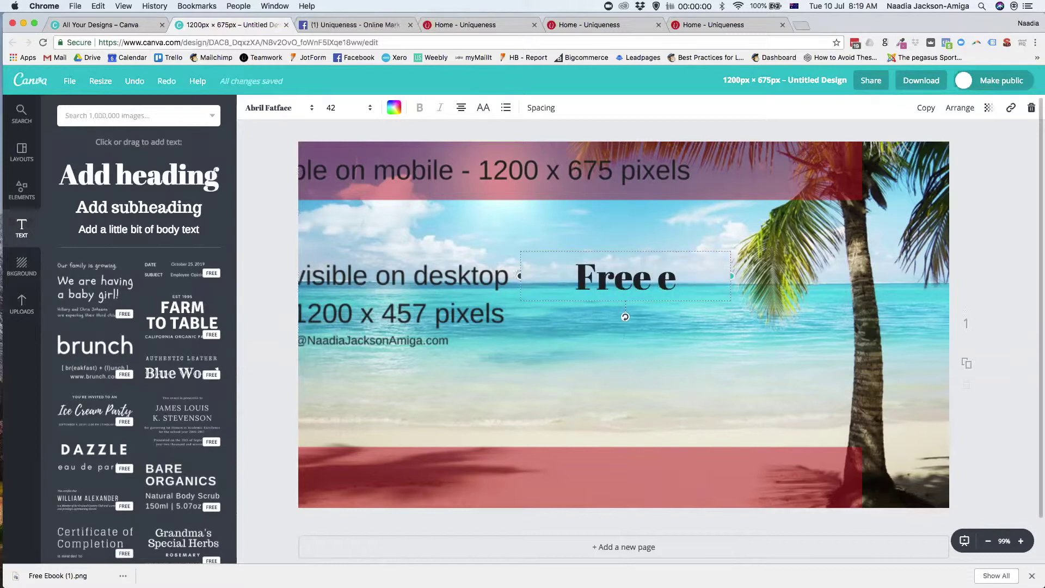
text(Book)
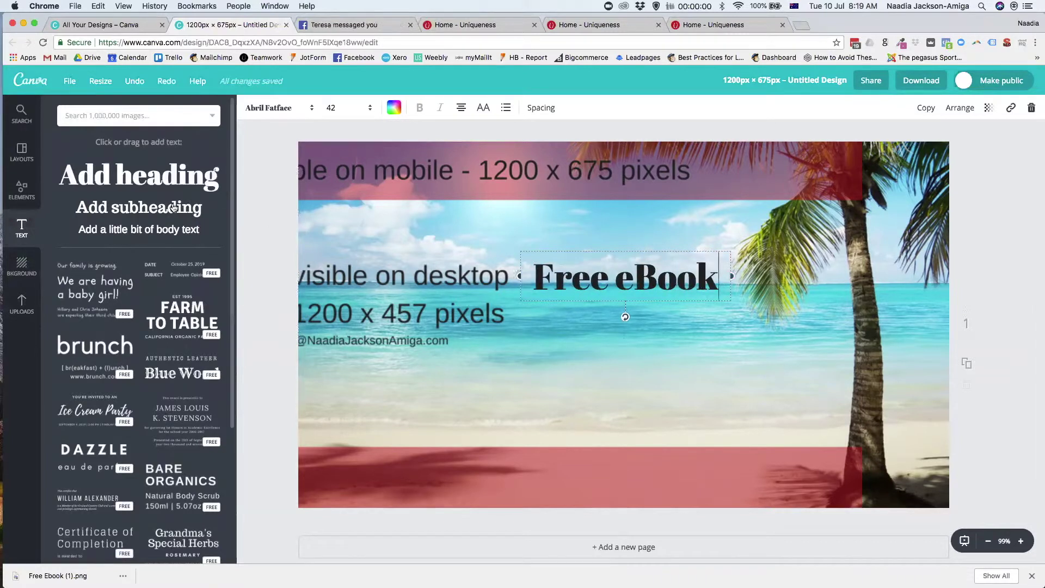
drag(157, 205, 638, 328)
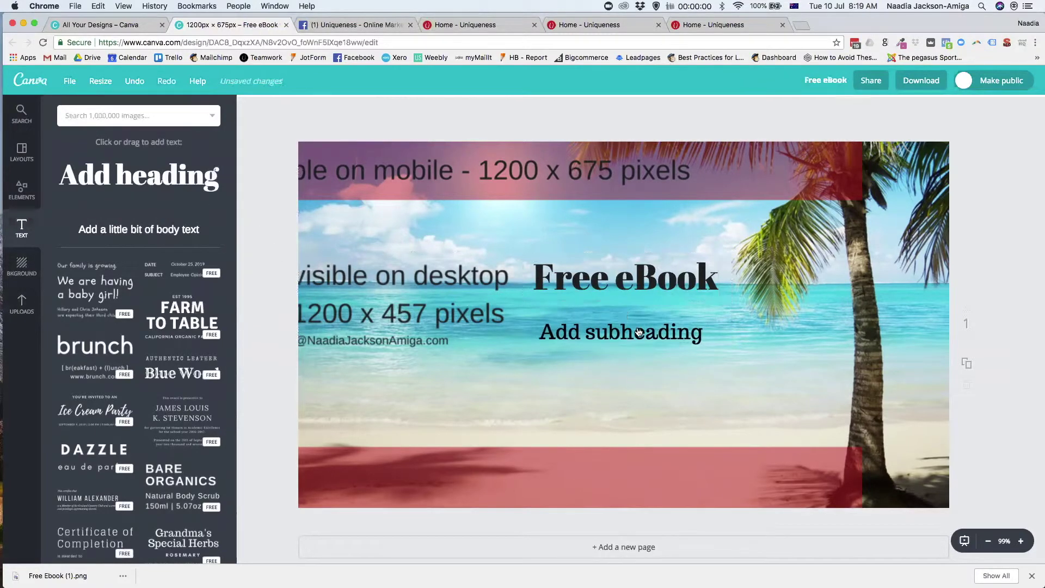
- Paste the '5 Ways to save time and money…' wording into the subheading and set its font to Arimo
click(636, 330)
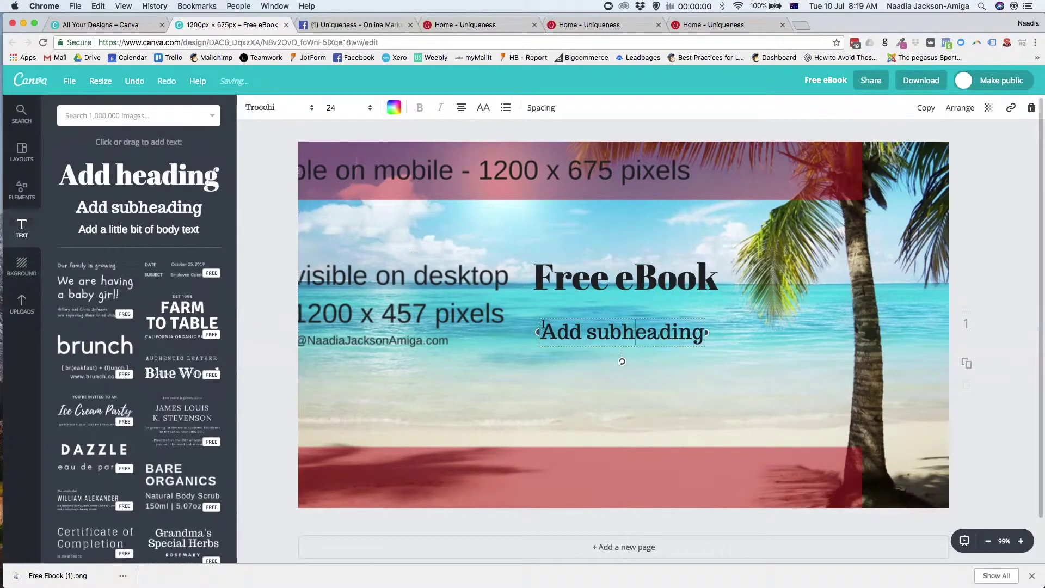
key(ctrl+a)
text(5 ways to save time and money when promoting your business online)
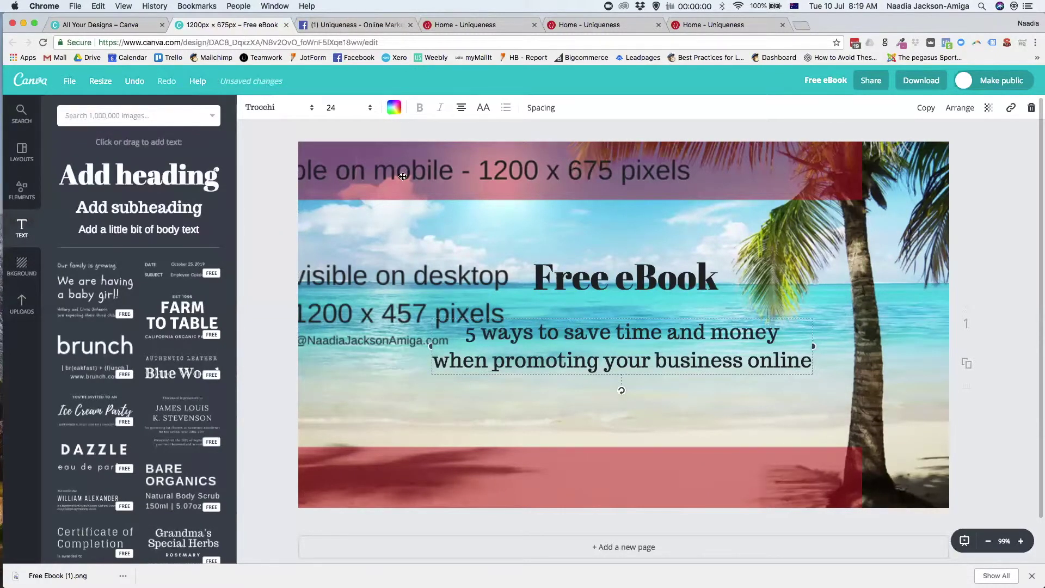
click(303, 109)
scroll(342, 267, down, 3)
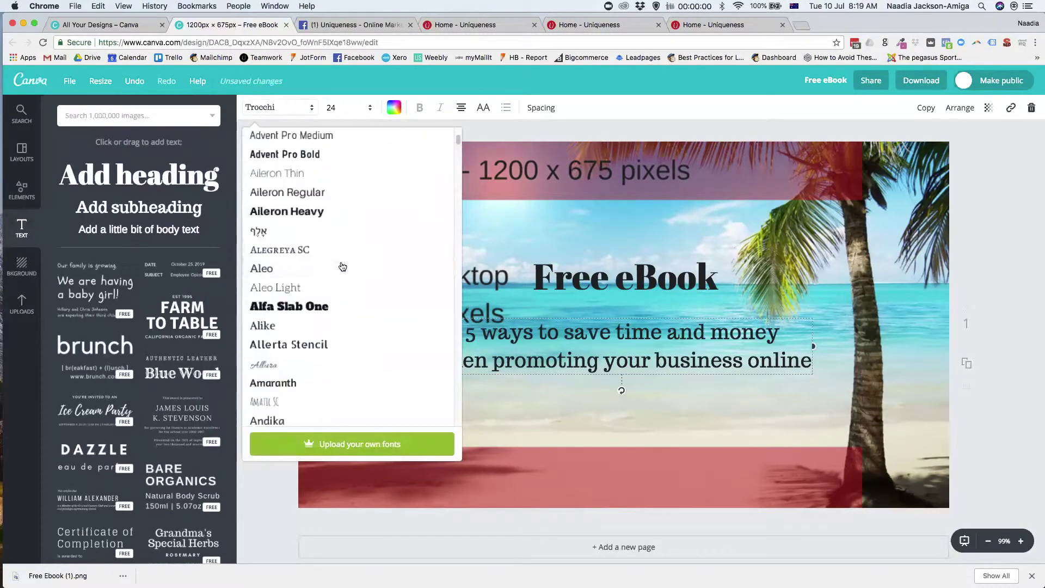
scroll(343, 266, down, 10)
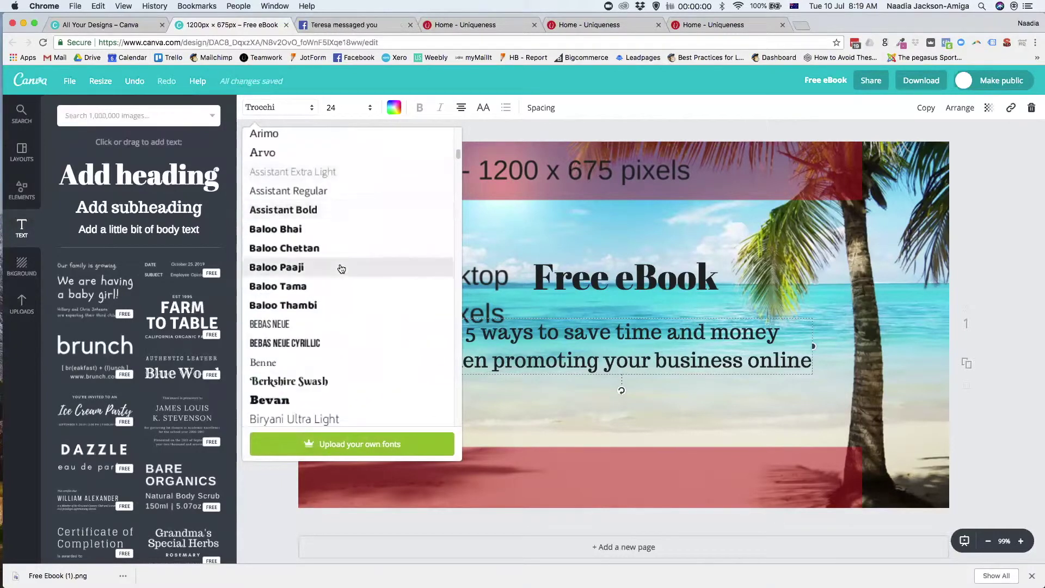
scroll(341, 269, up, 3)
click(305, 296)
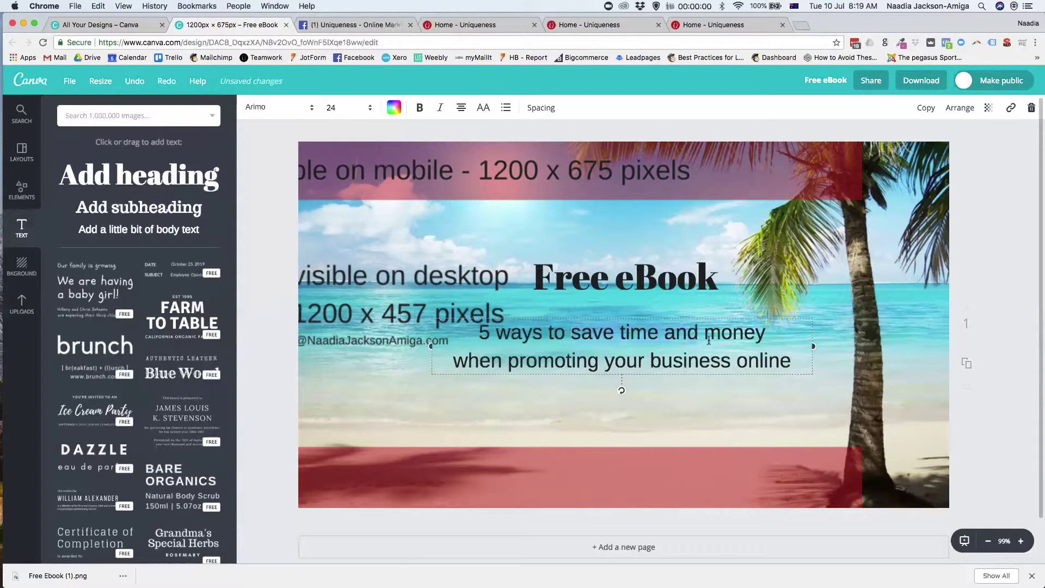
- Bold 'save time and money', set the subheading to size 32, and move it under the heading
click(422, 108)
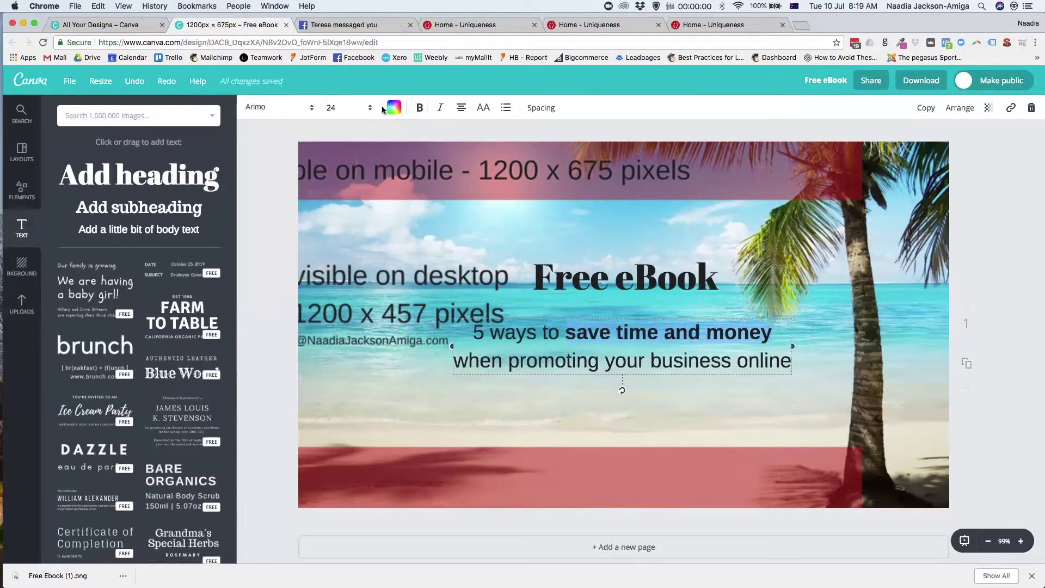
click(369, 108)
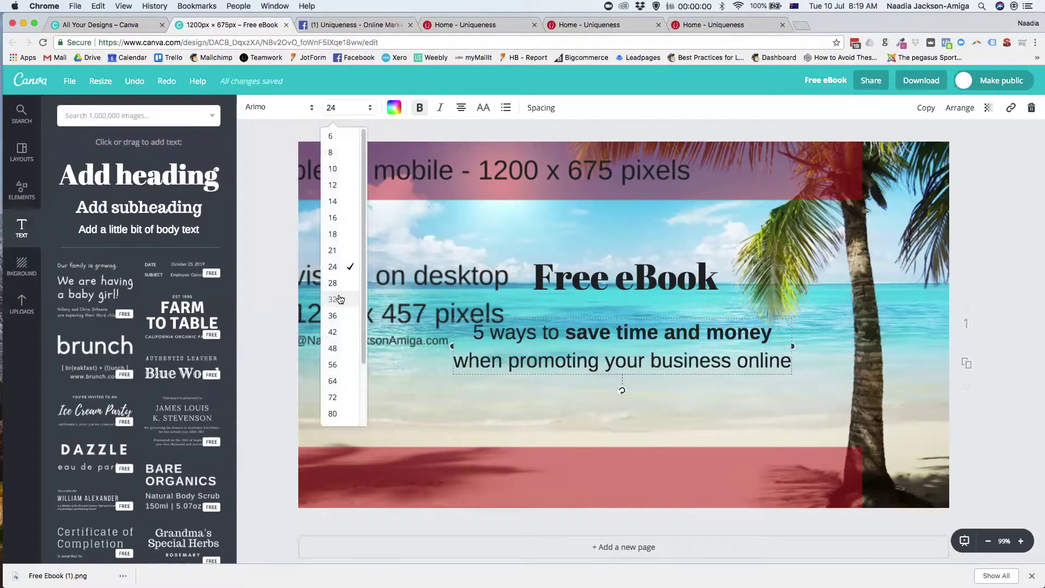
click(338, 299)
drag(734, 316, 705, 289)
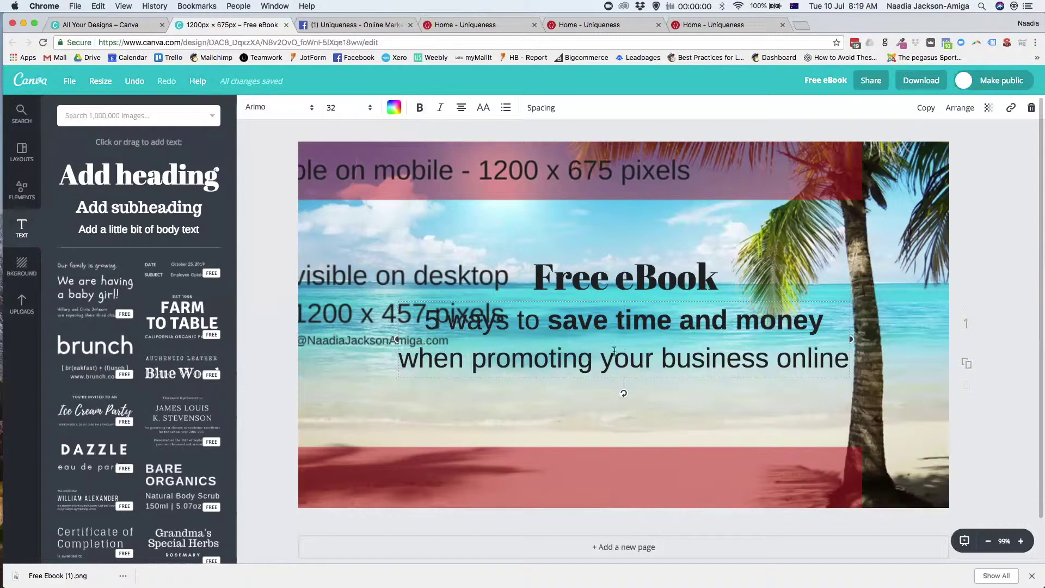
- Reduce the subheading's line height to 1.17
click(541, 108)
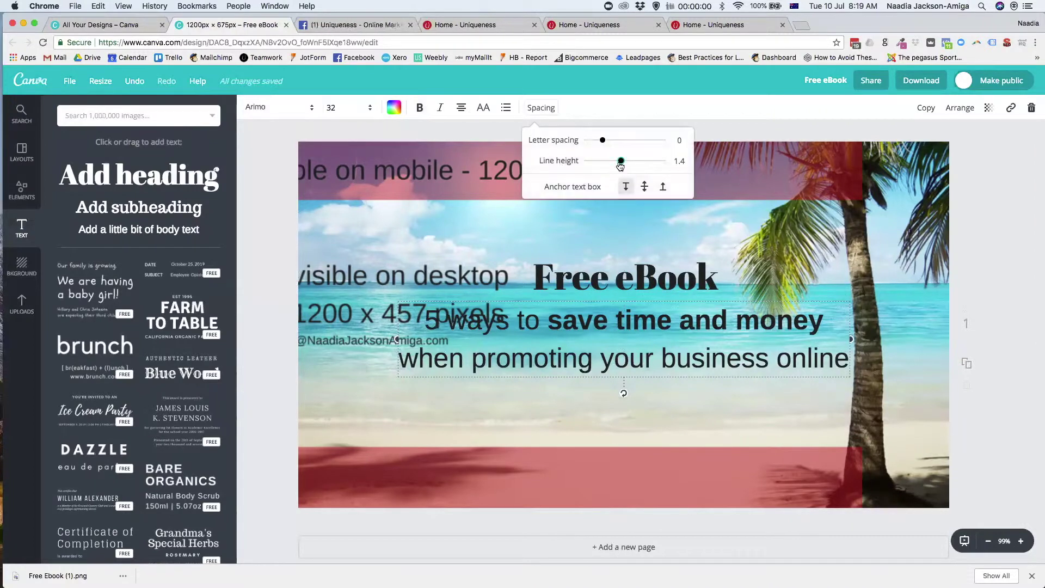
click(613, 163)
drag(614, 166, 614, 165)
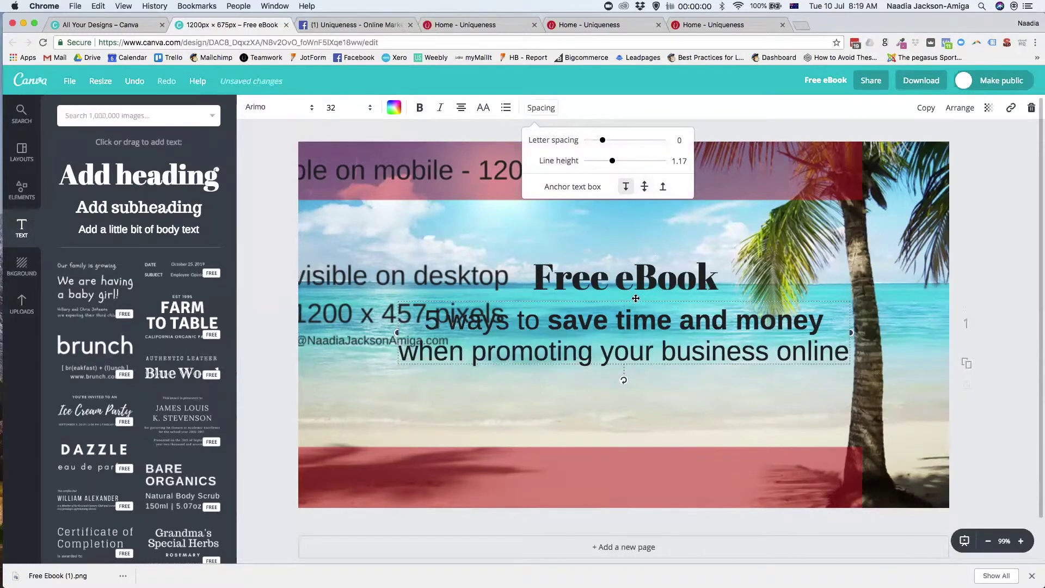
mouse_move(638, 299)
mouse_down()
mouse_move(647, 300)
mouse_move(638, 299)
mouse_up()
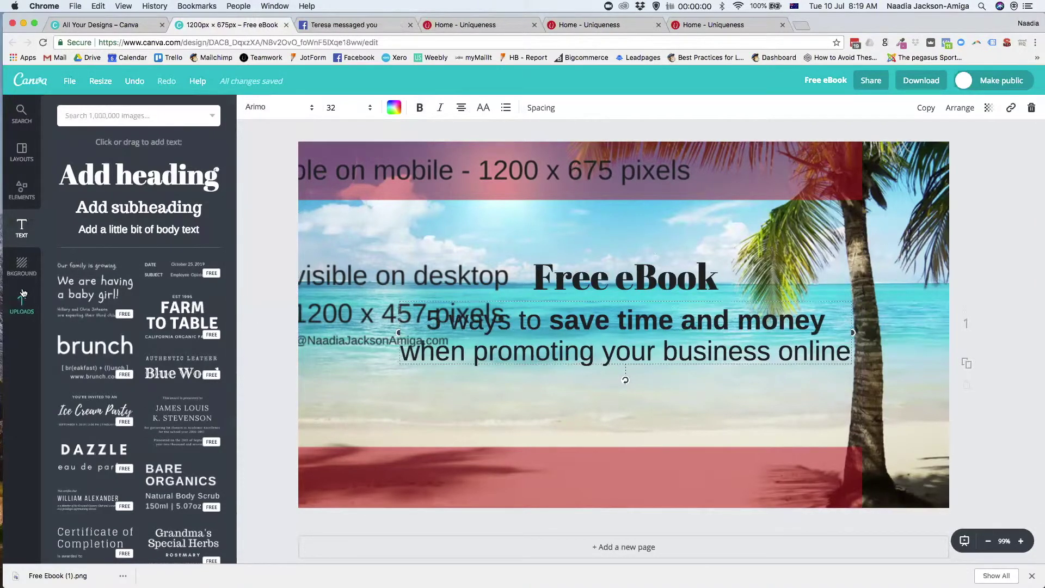
- Add a rounded rectangle, resize it into a 357 × 46 bar under the subheading, and colour it red
click(21, 193)
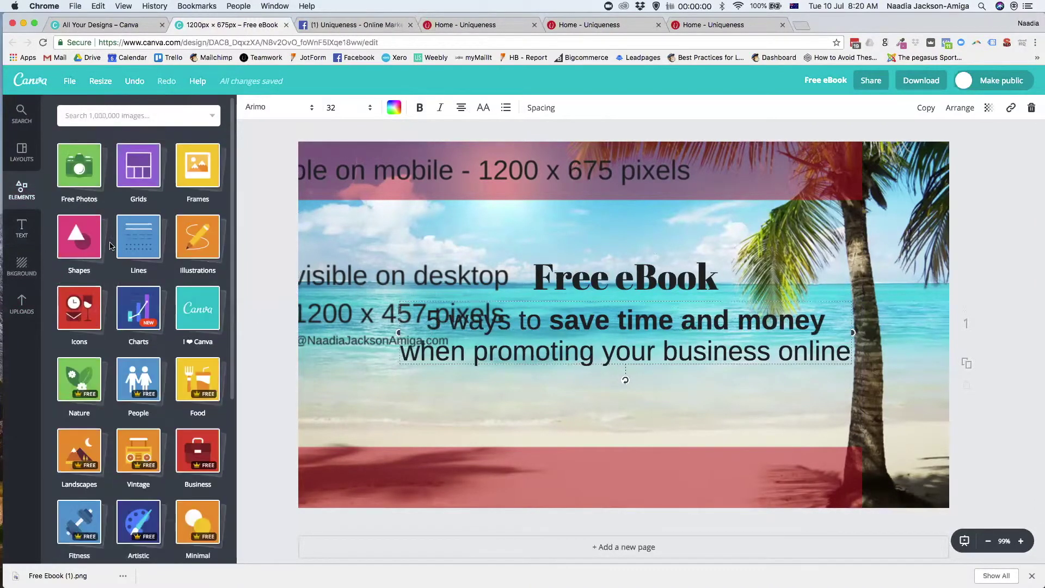
click(83, 246)
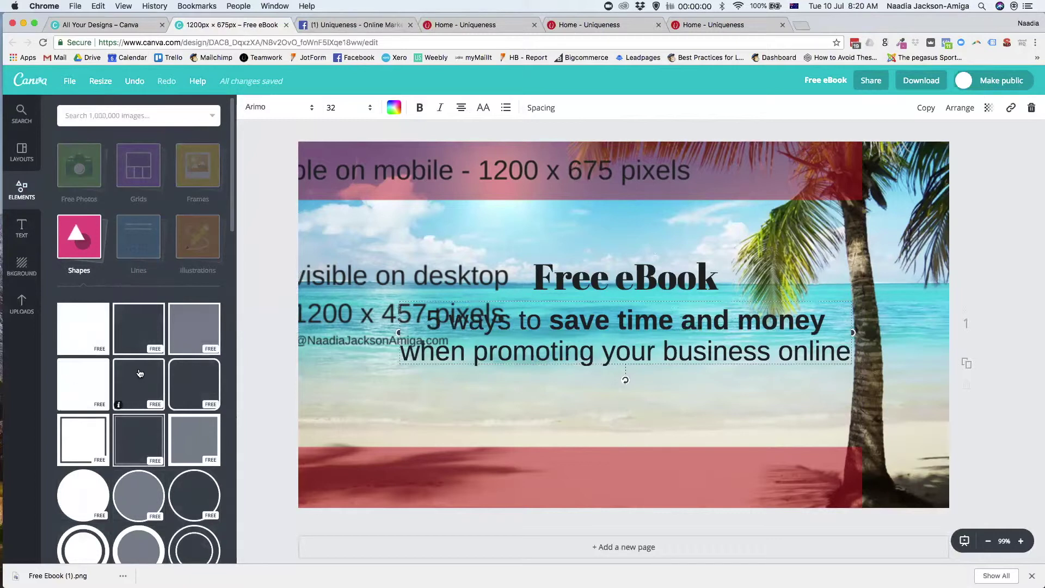
drag(139, 373, 660, 300)
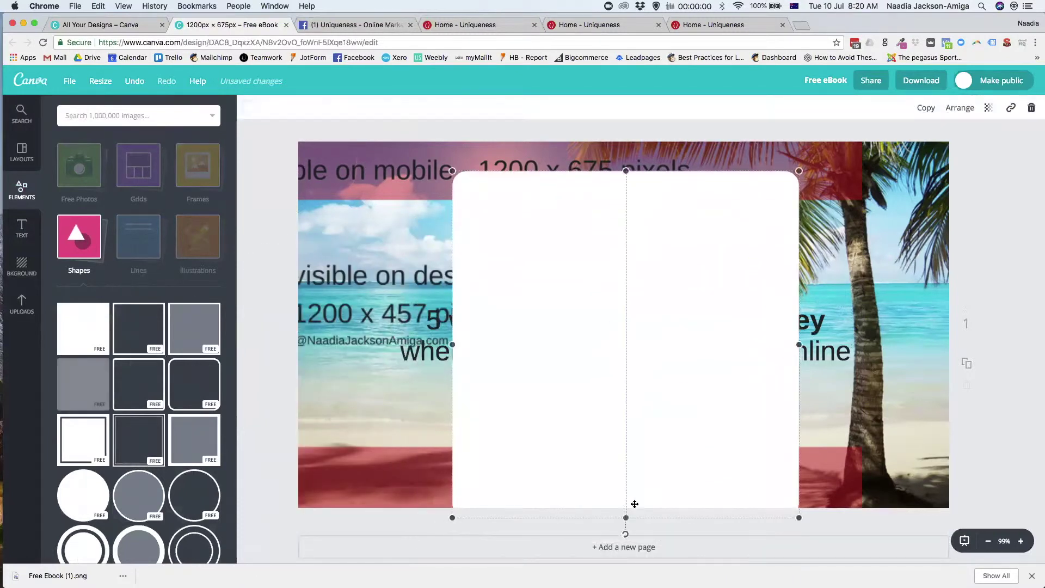
drag(635, 503, 638, 407)
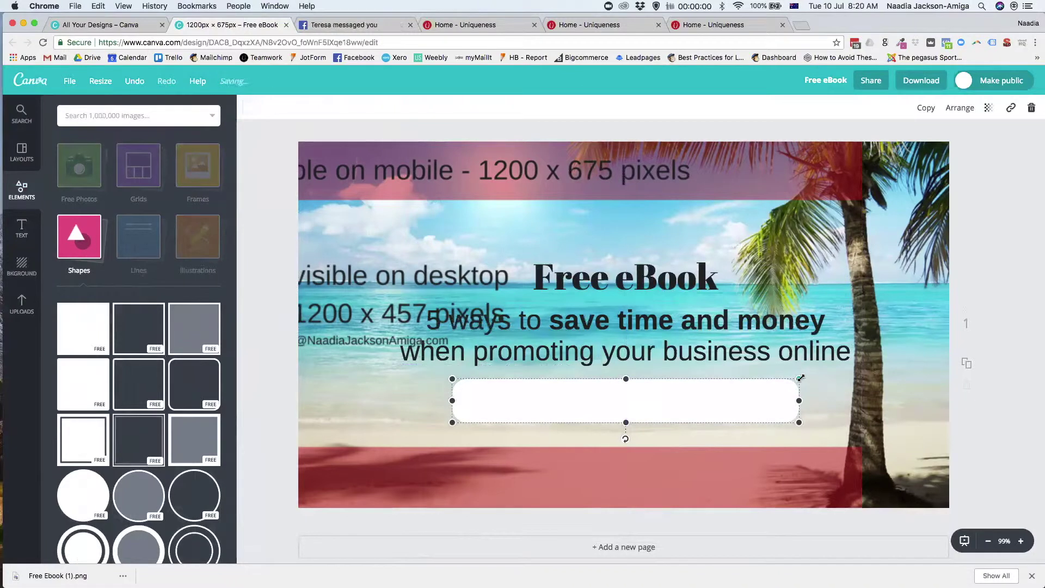
drag(800, 378, 650, 397)
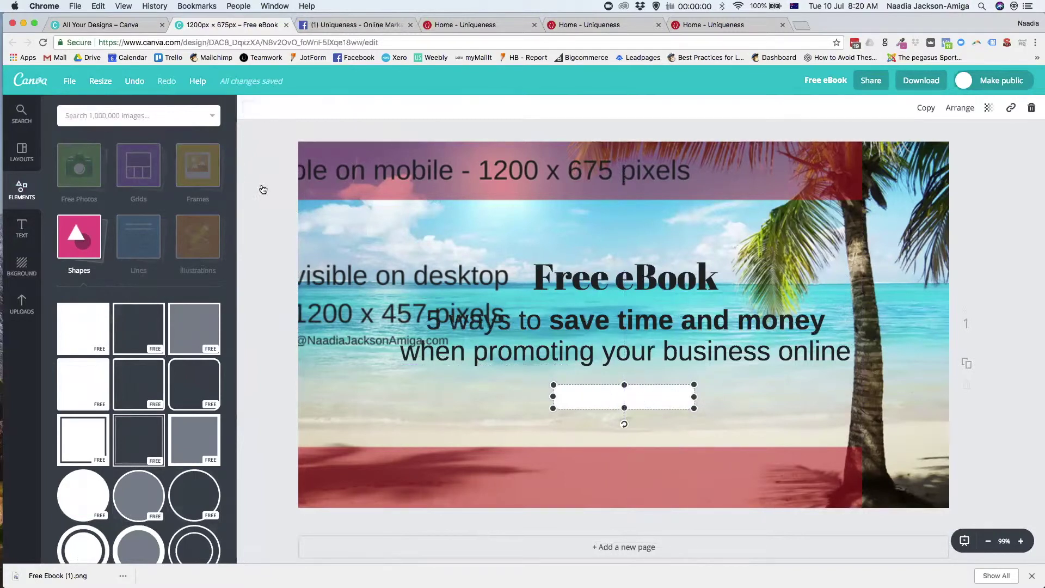
click(249, 107)
click(262, 224)
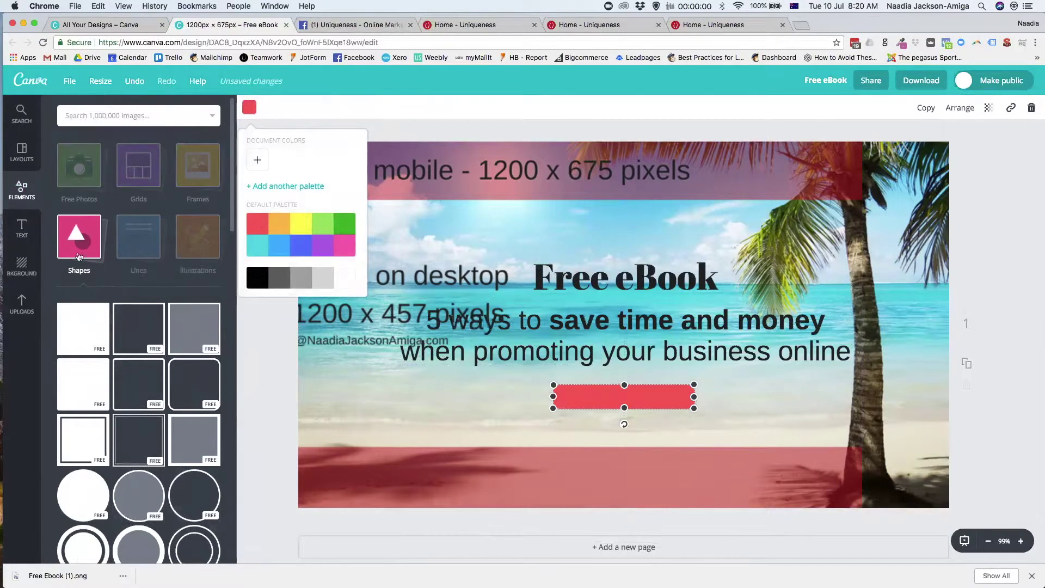
- Place a body text box on the red bar reading 'Find out how...' in white
click(21, 228)
drag(127, 232, 596, 397)
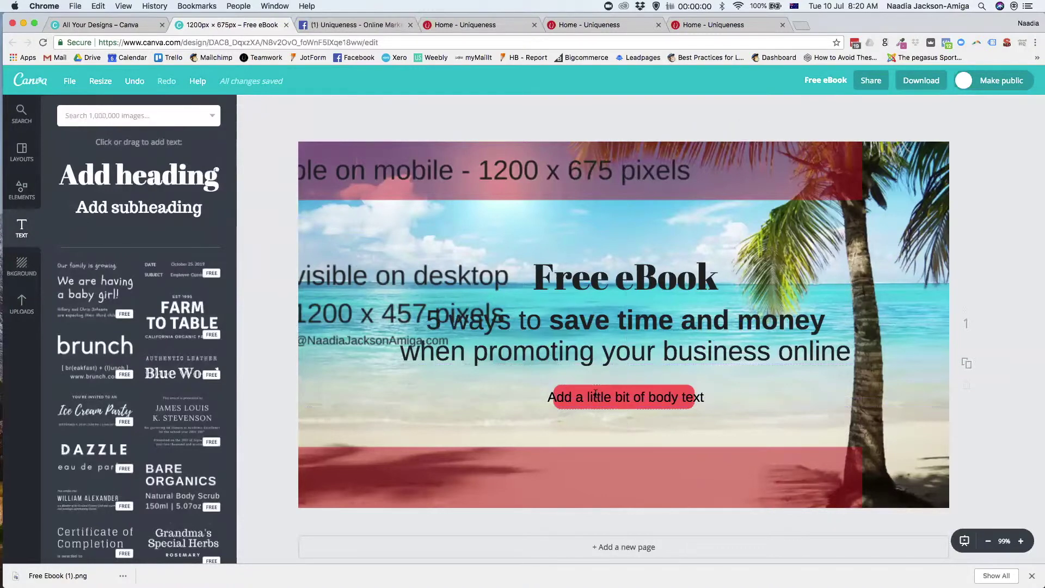
click(595, 393)
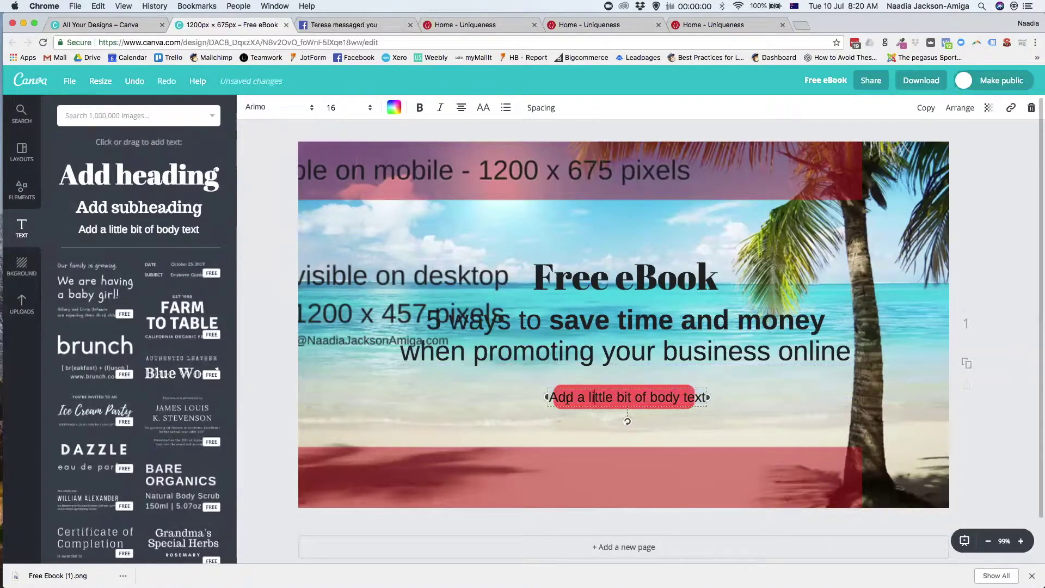
drag(549, 398, 710, 398)
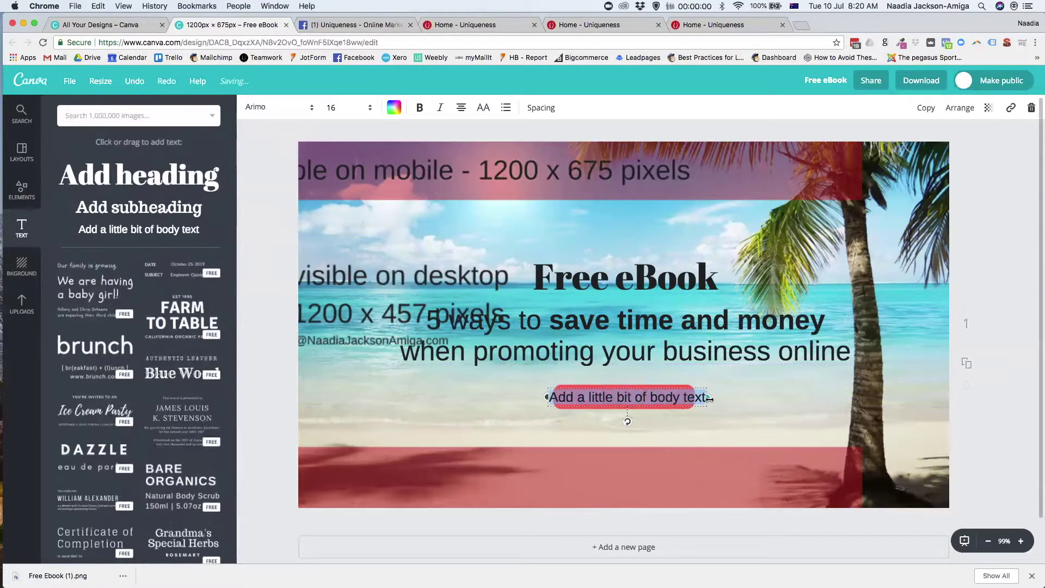
text(Find ou)
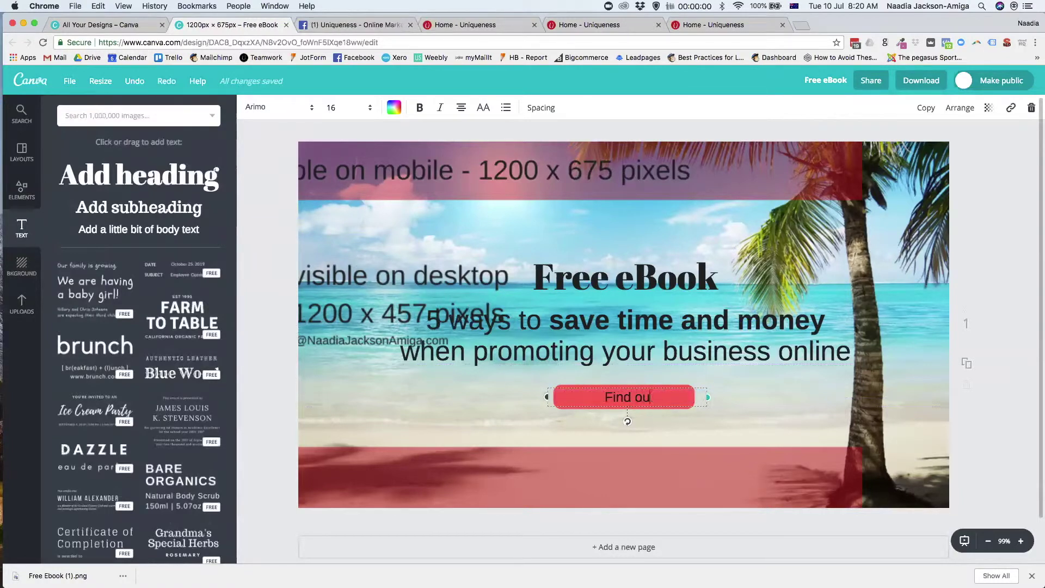
text(t how...)
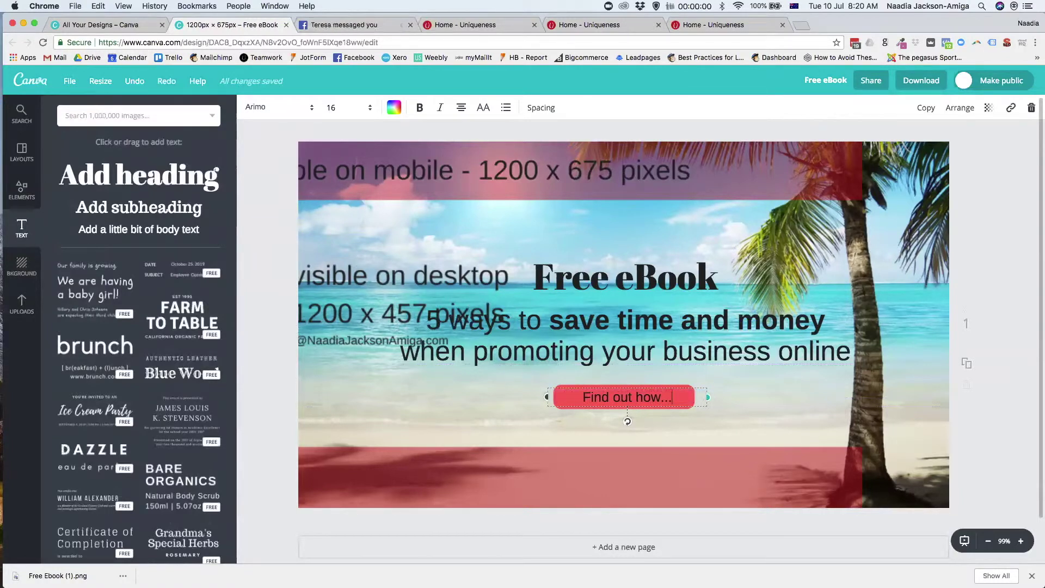
click(394, 107)
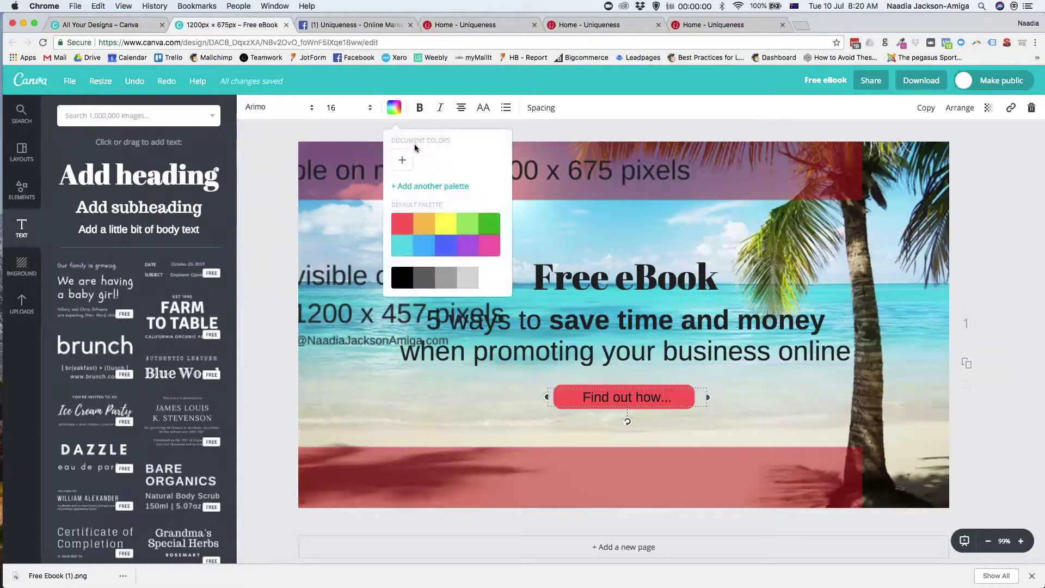
click(758, 392)
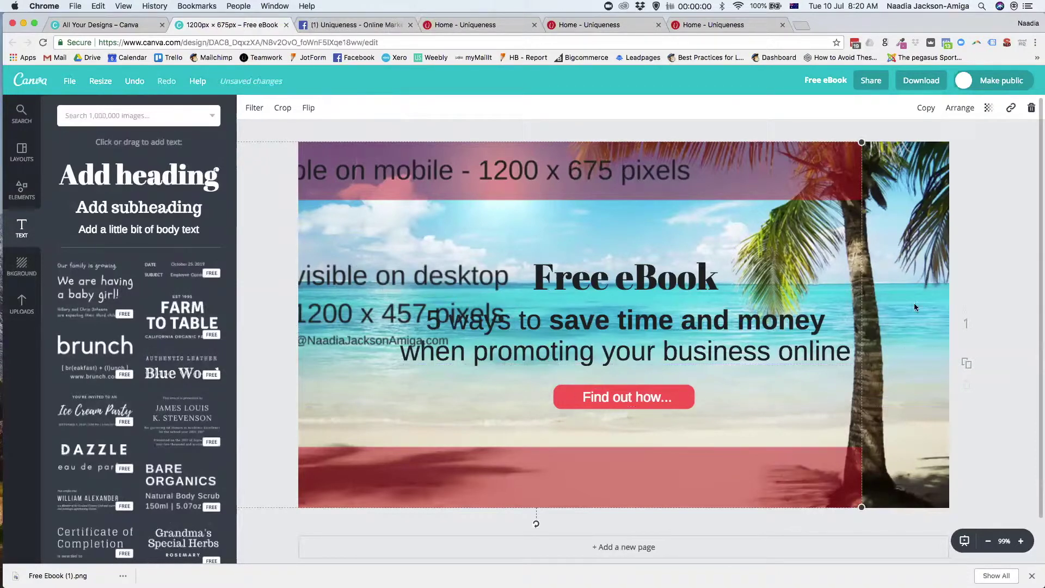
- Move the Free eBook heading up, nudge the subheading down, and raise its line height to 1.2
drag(604, 304, 618, 288)
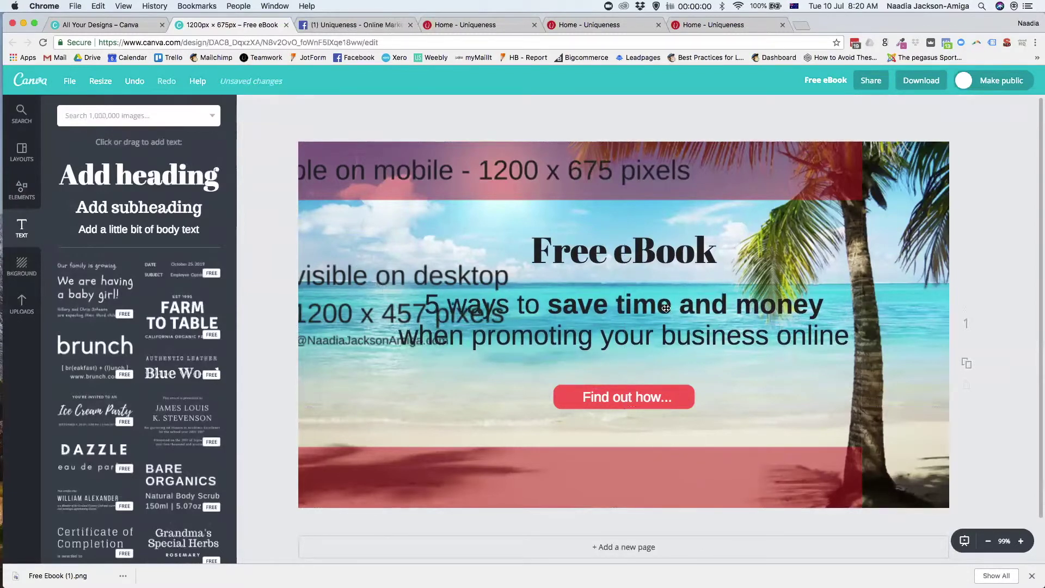
drag(665, 308, 685, 302)
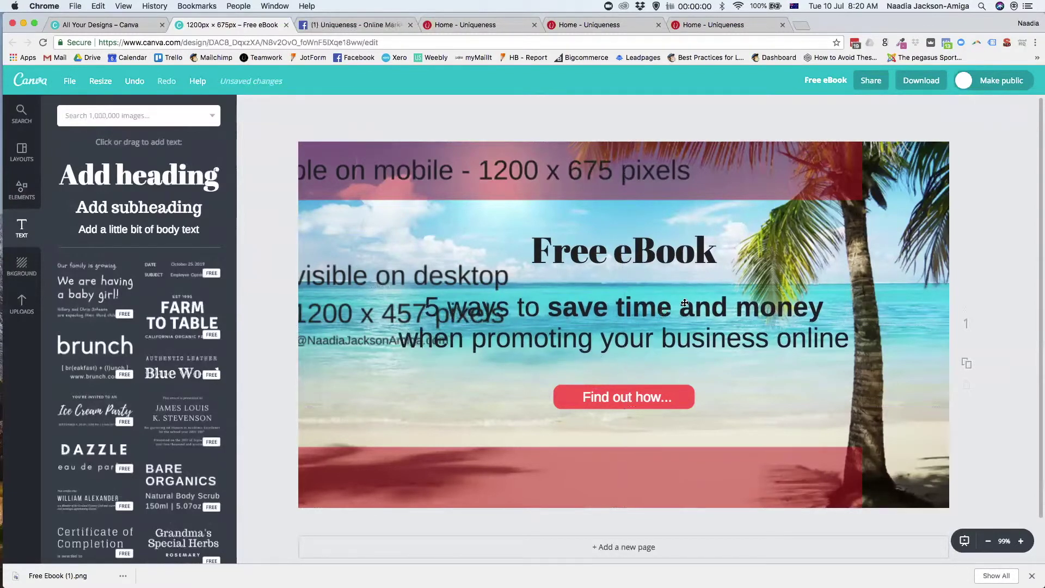
click(541, 107)
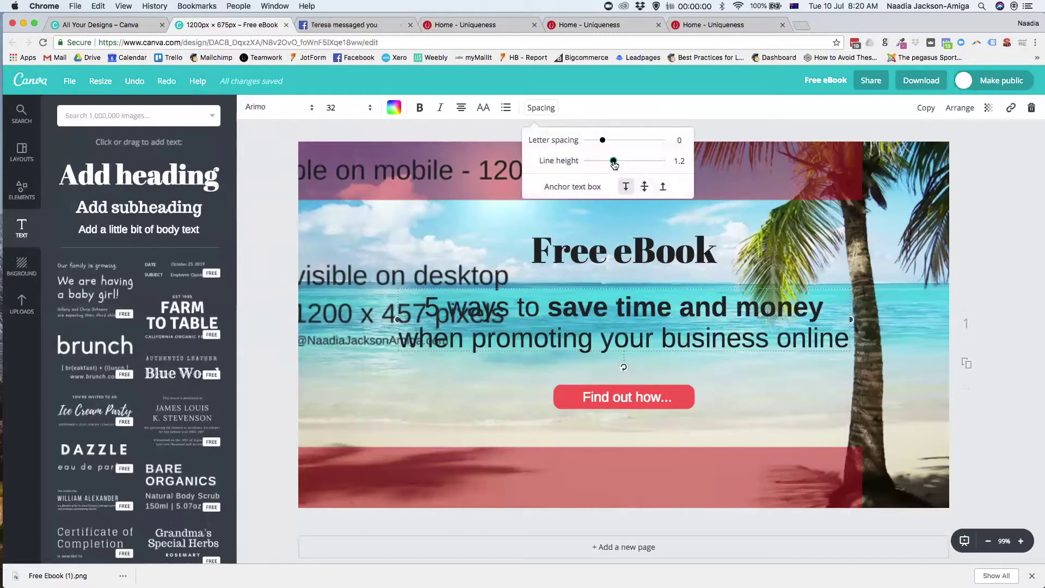
drag(613, 163, 620, 163)
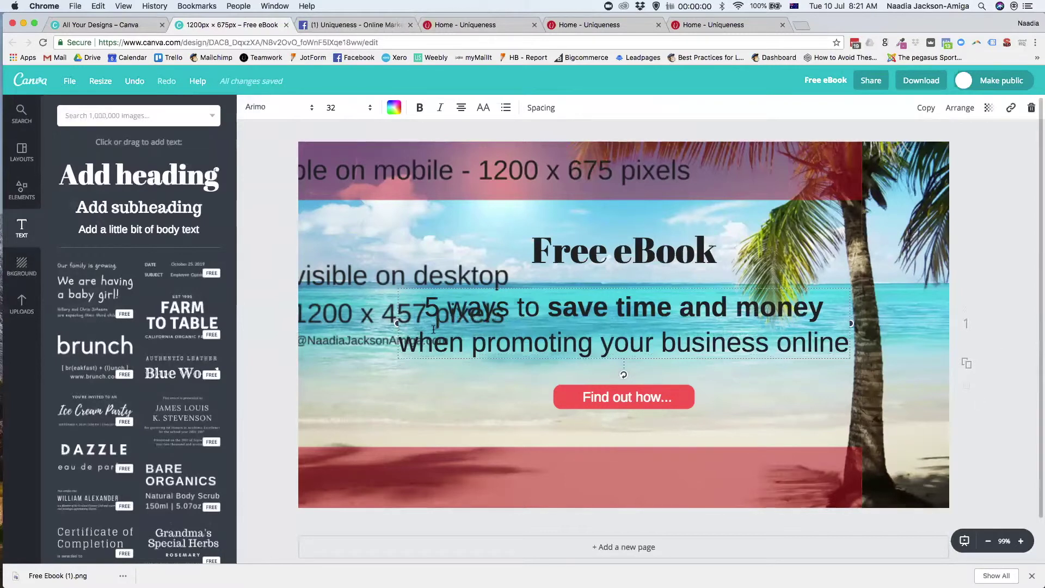
- Delete the semi-transparent mobile/desktop size-guide image from the beach cover
click(824, 174)
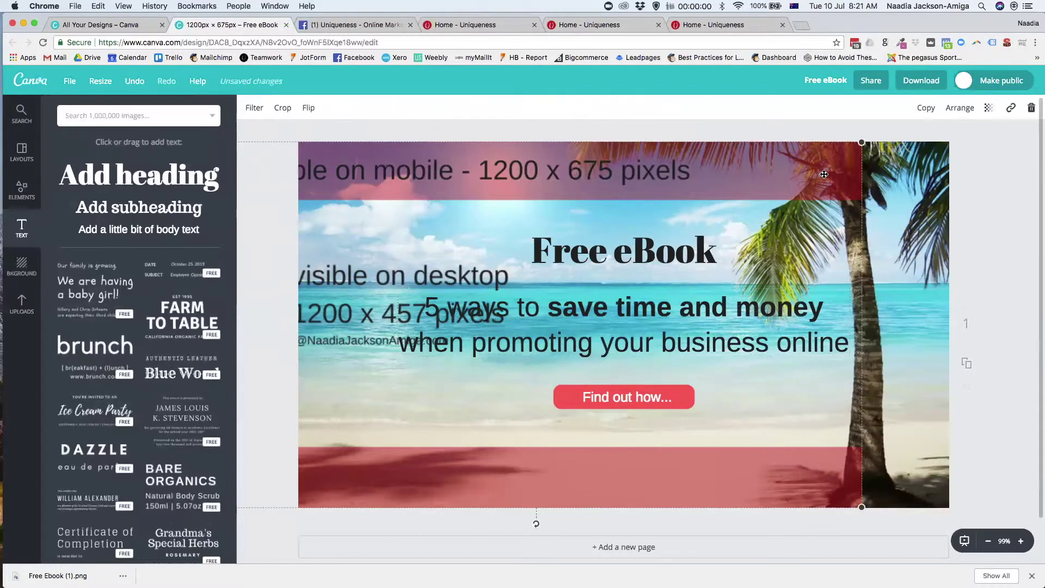
key(Delete)
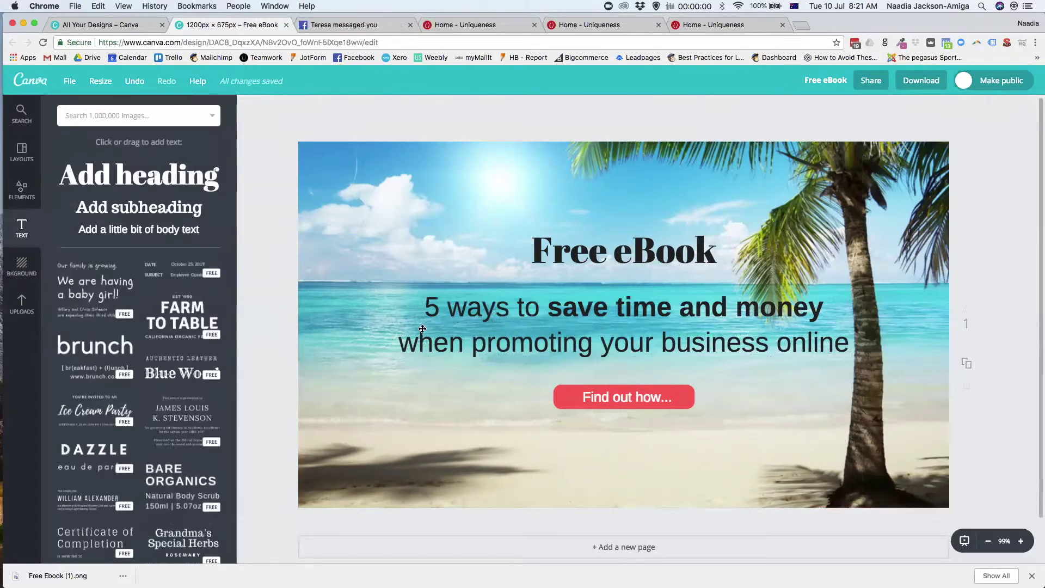
- Download the finished beach cover as a PNG (Recommended) file
click(932, 82)
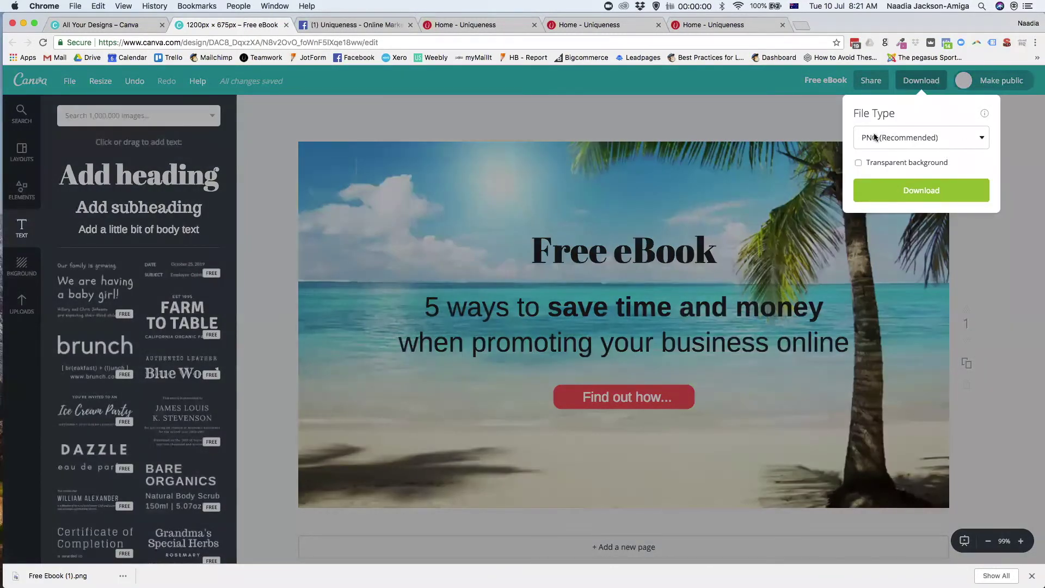
click(929, 194)
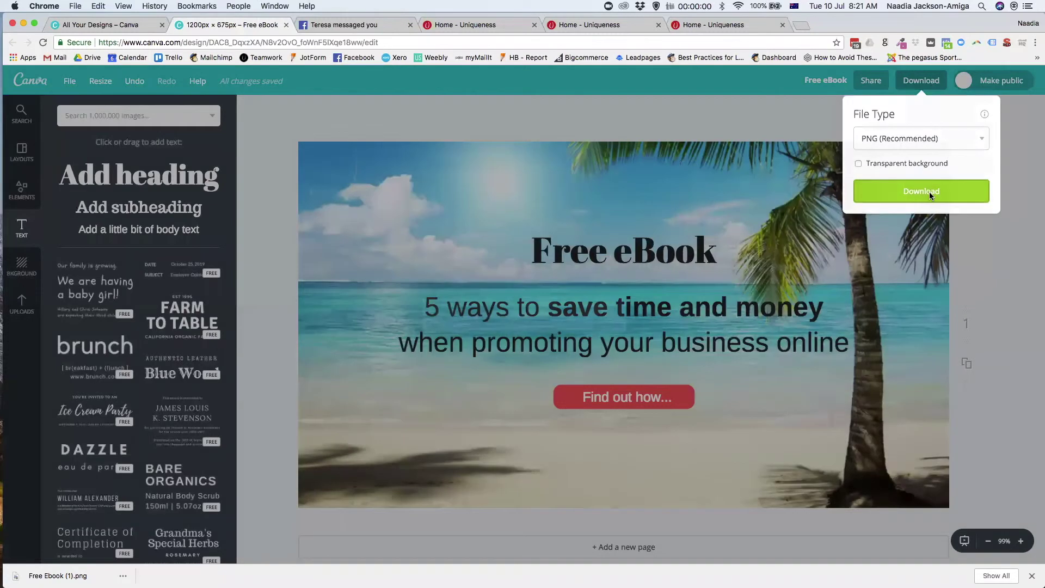